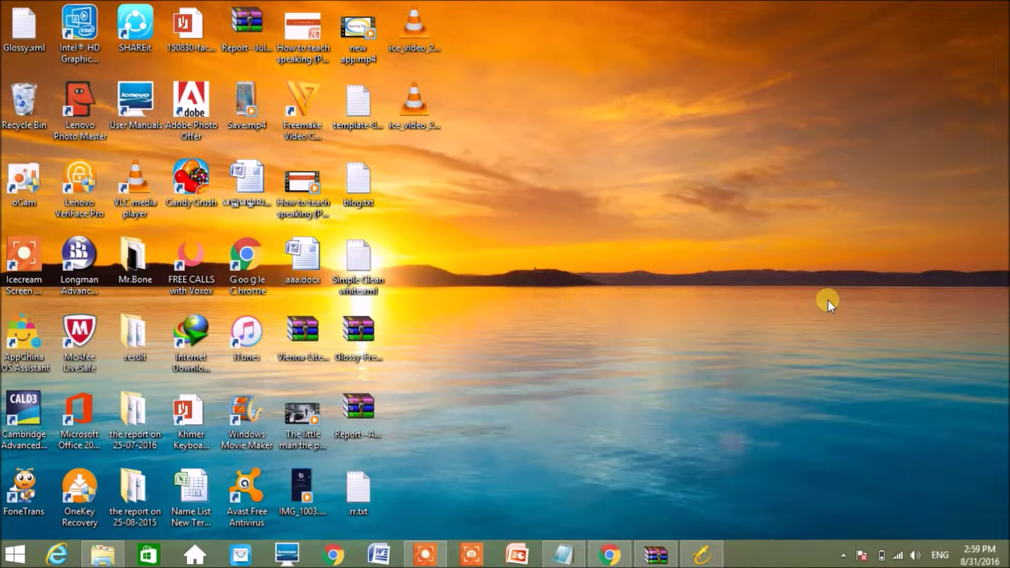
# Step: Open Long Tail Pro and add "teaching vocabulary" as a keyword to analyze
pyautogui.click(717, 549)
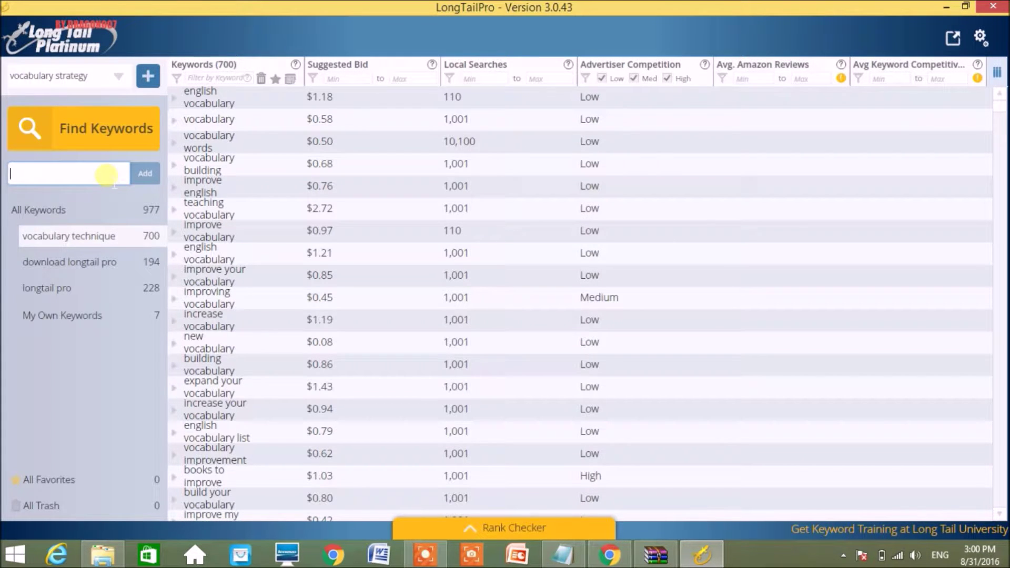
pyautogui.write('teachnig')
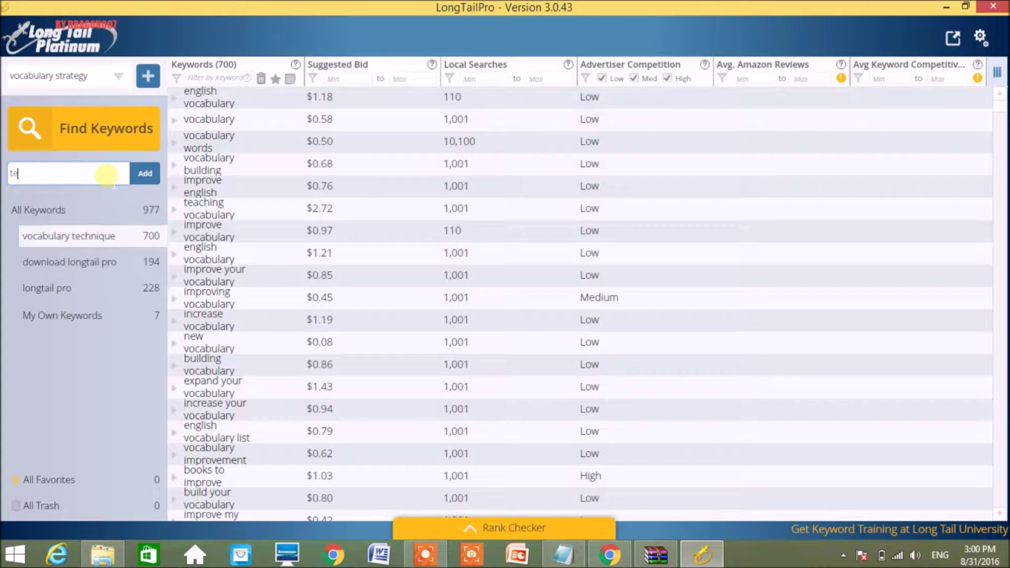
pyautogui.press('BackSpace')
pyautogui.press('BackSpace')
pyautogui.press('BackSpace')
pyautogui.write('ing vocabulary')
pyautogui.click(158, 177)
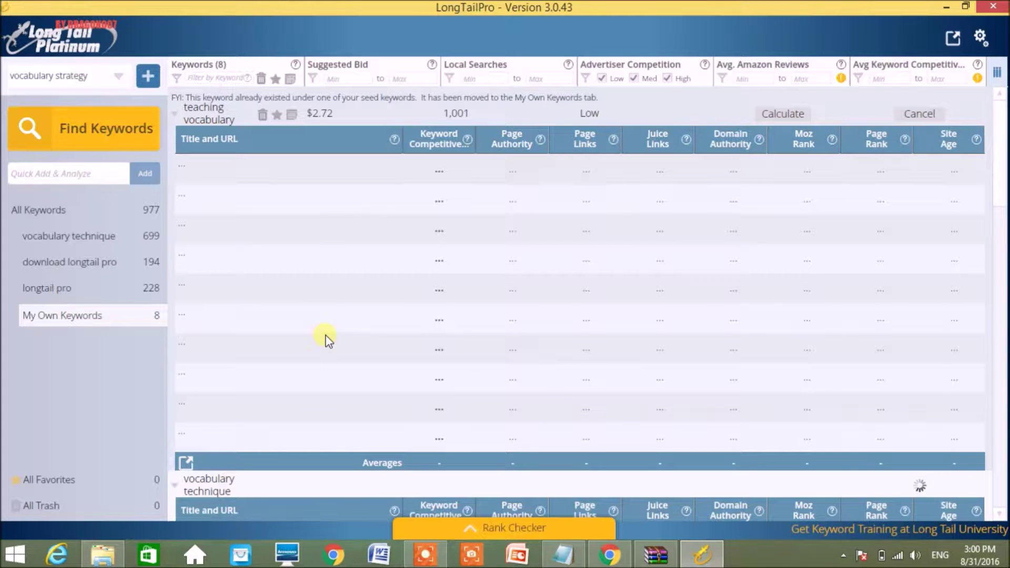
# Step: Review the suggested bids, local searches and advertiser competition of the "vocabulary technique" keywords
pyautogui.click(94, 239)
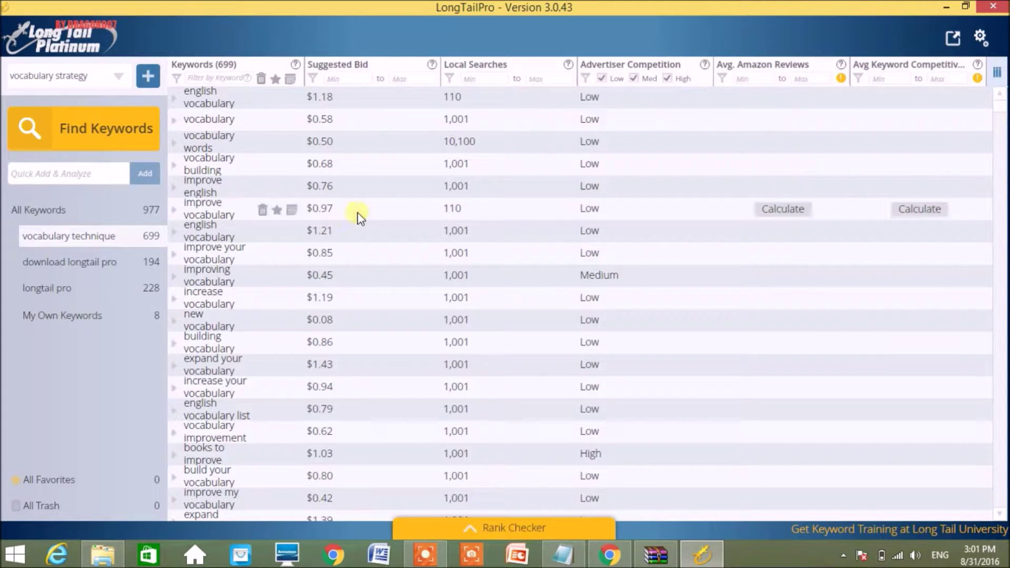
pyautogui.scroll(-2, 375, 461)
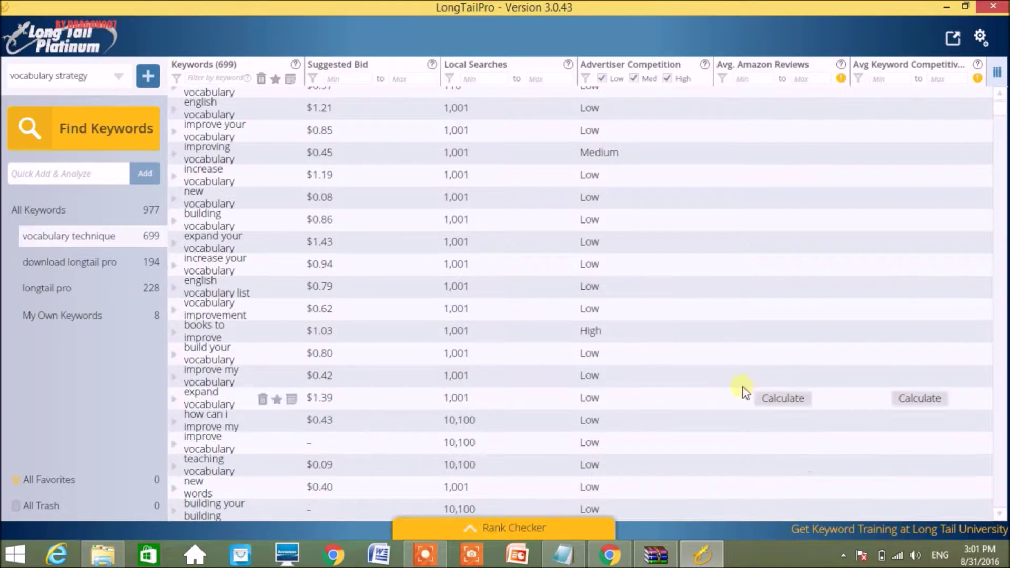
pyautogui.click(1003, 511)
pyautogui.click(1004, 512)
pyautogui.click(1004, 512)
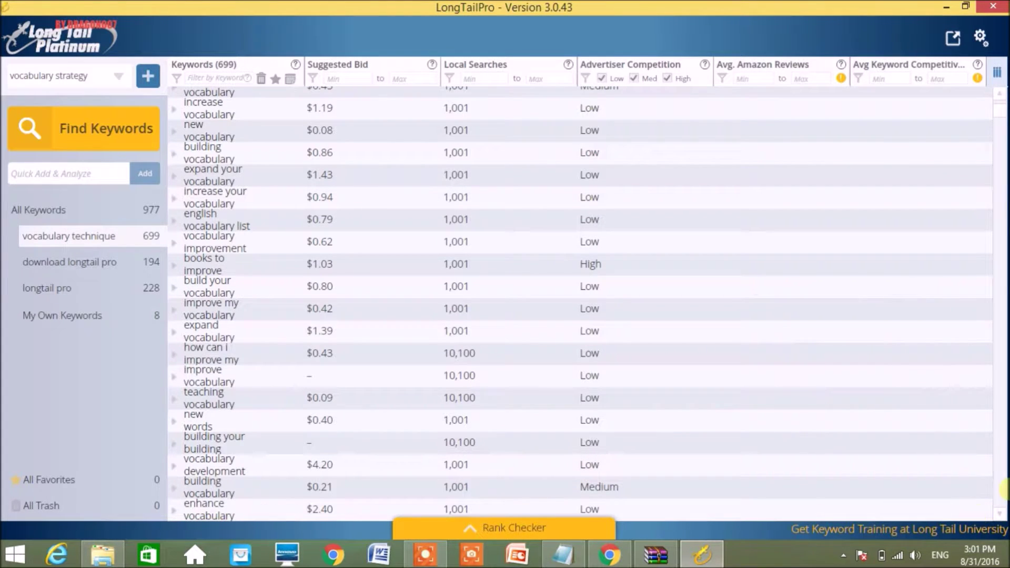
pyautogui.scroll(2, 1000, 106)
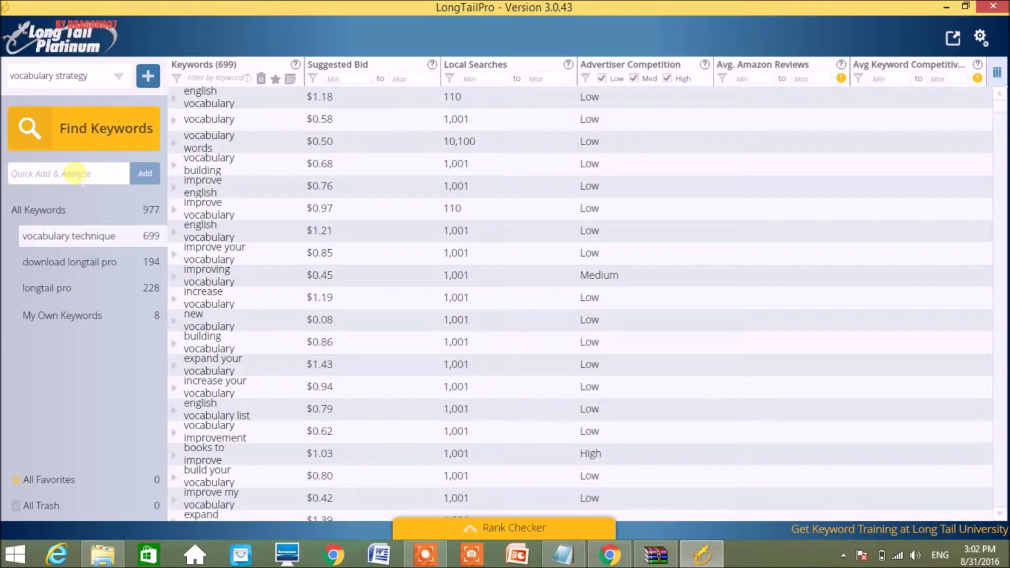
# Step: Add "paid app game" as a keyword to analyze
pyautogui.click(76, 172)
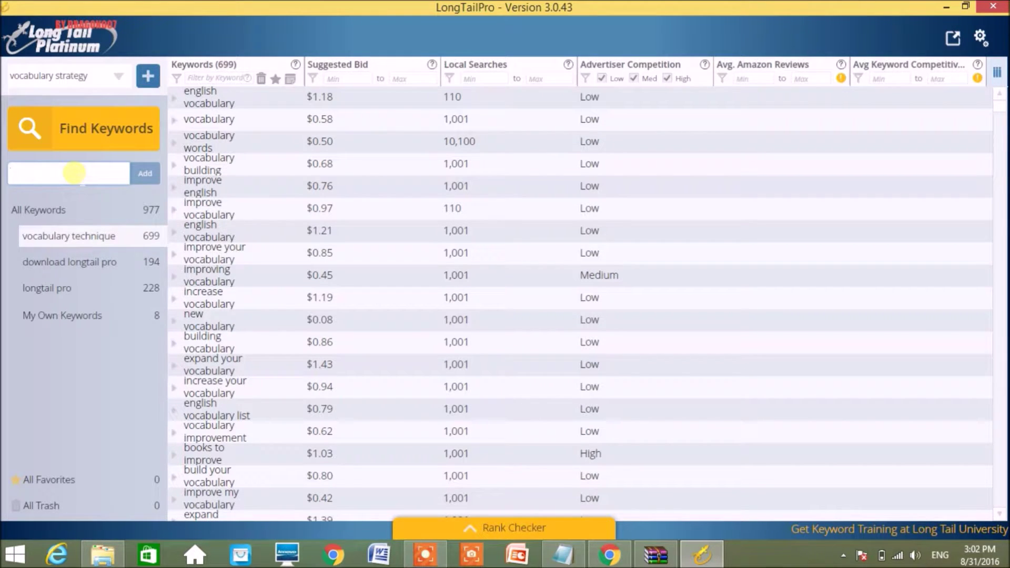
pyautogui.write('pai')
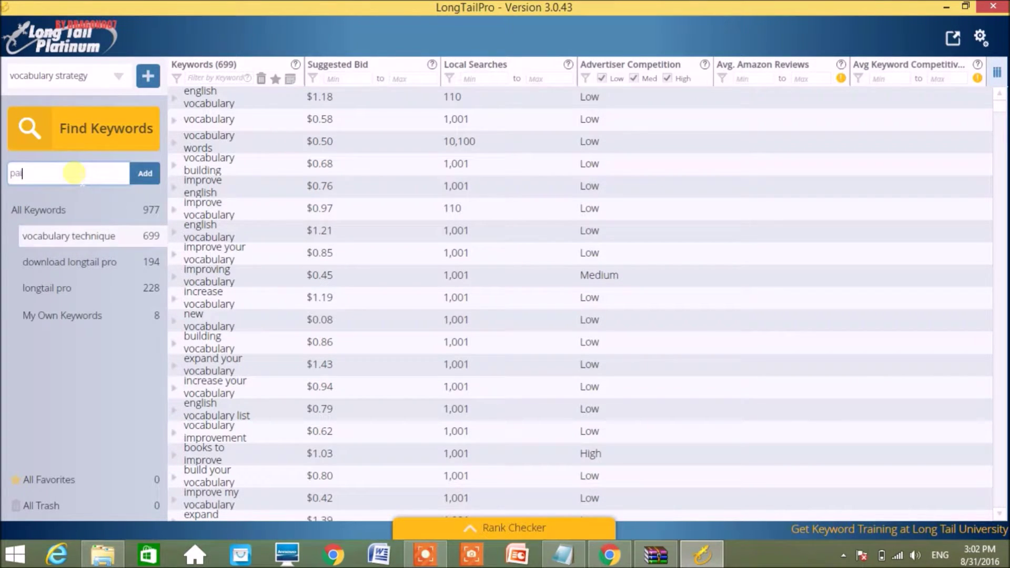
pyautogui.write('d app game')
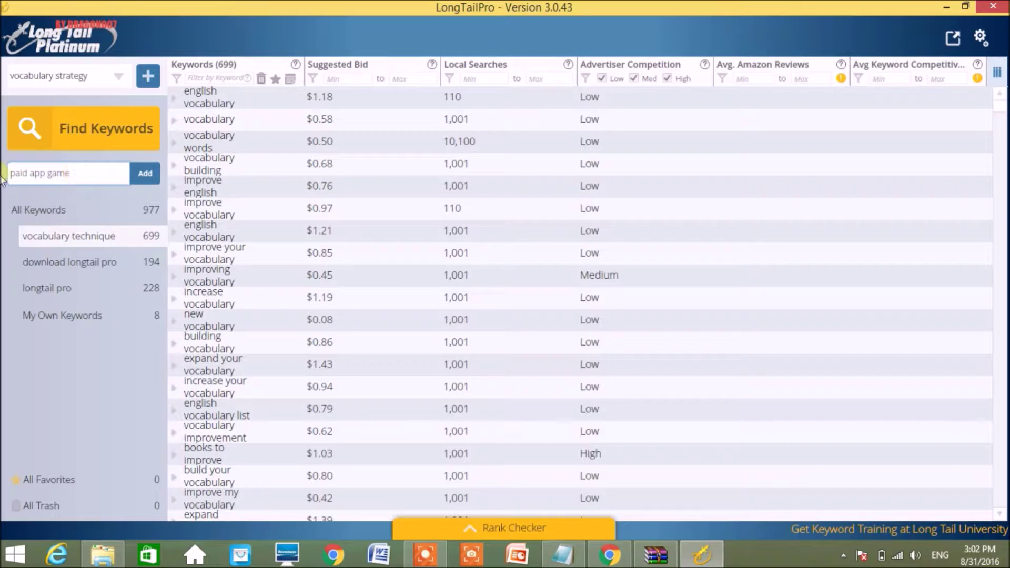
pyautogui.click(143, 174)
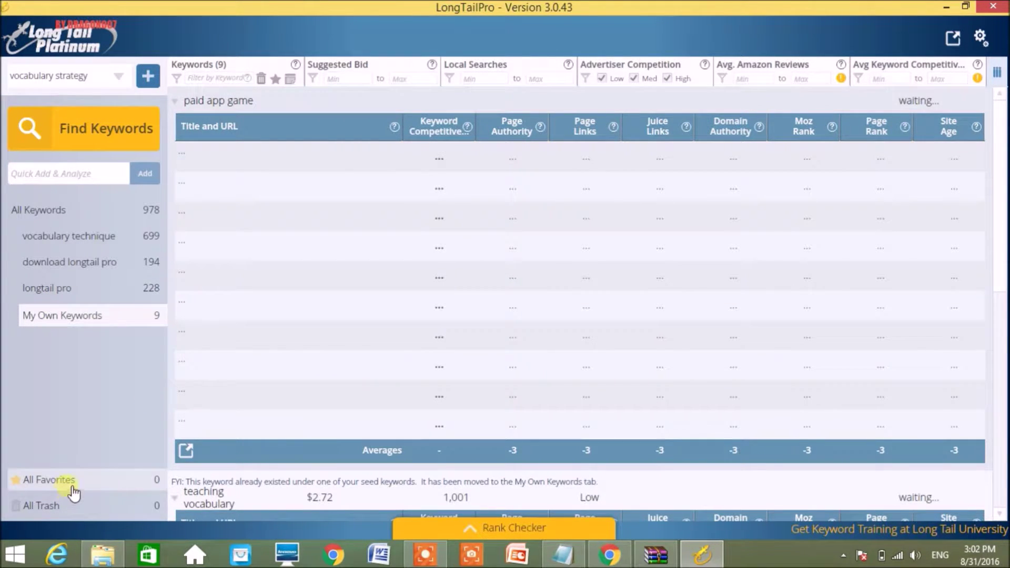
# Step: Look through the competitor analysis tables of all keywords in My Own Keywords
pyautogui.moveTo(265, 507)
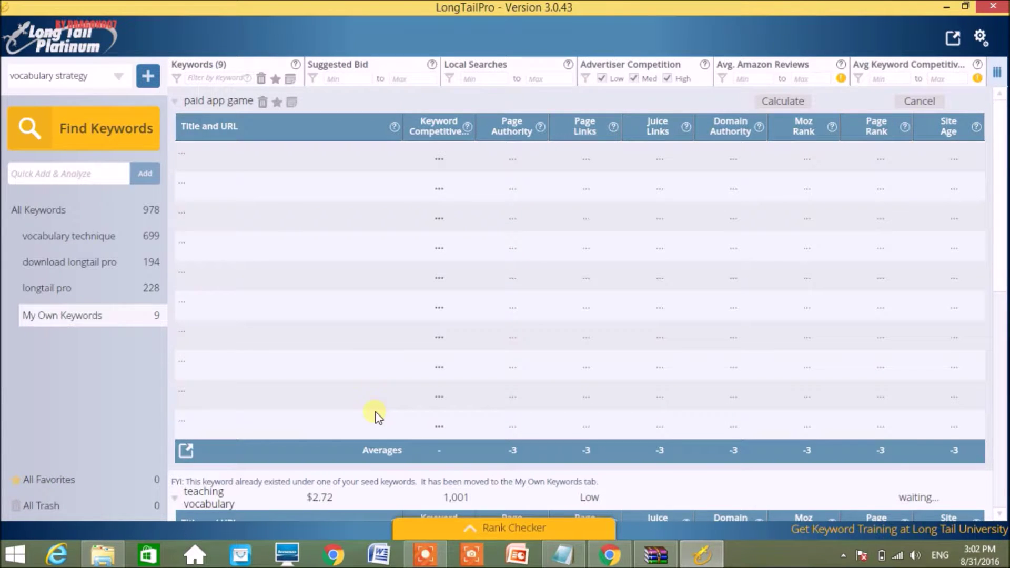
pyautogui.scroll(-10, 553, 347)
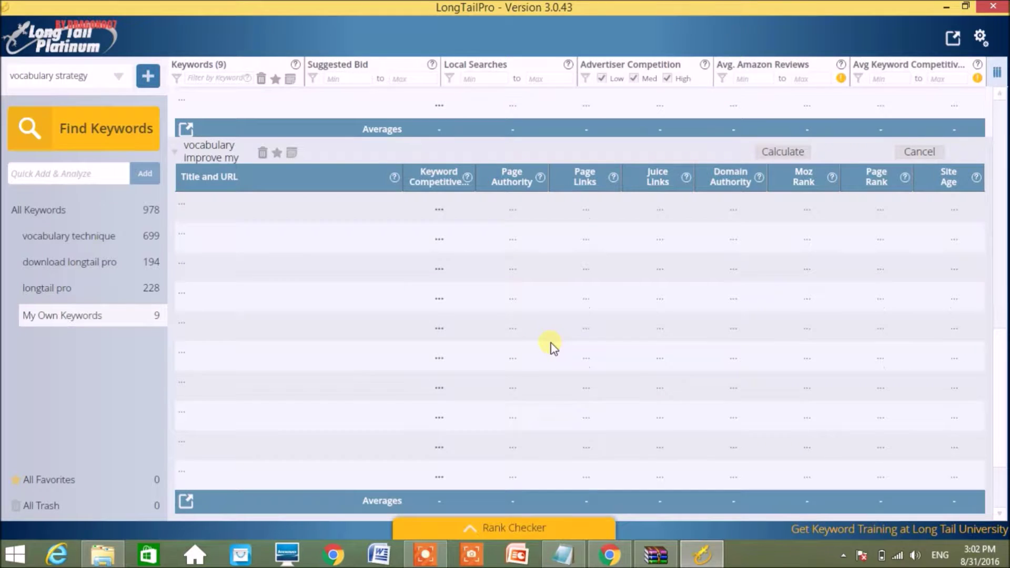
pyautogui.scroll(-5, 552, 347)
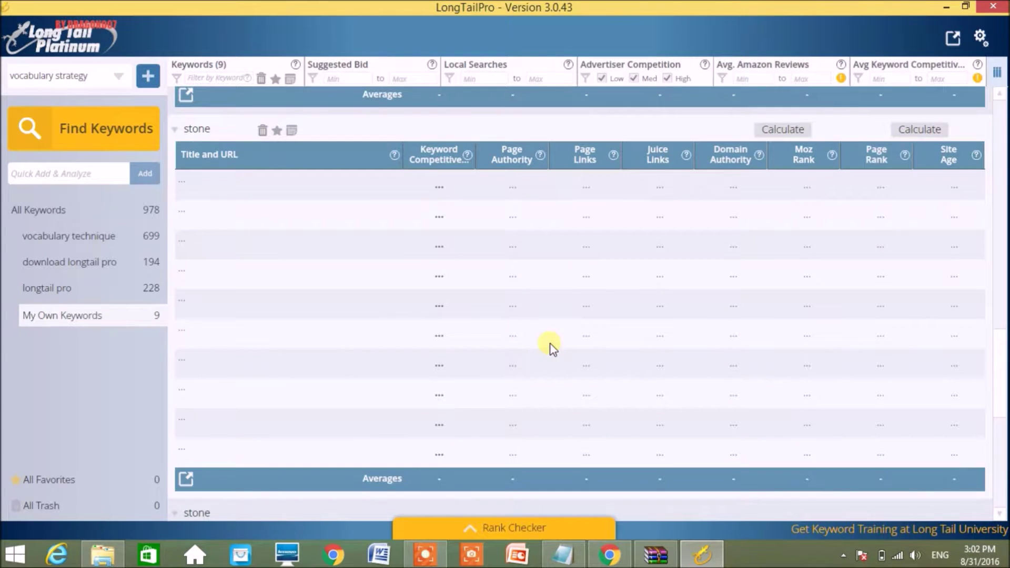
pyautogui.moveTo(1003, 348); pyautogui.dragTo(1004, 237)
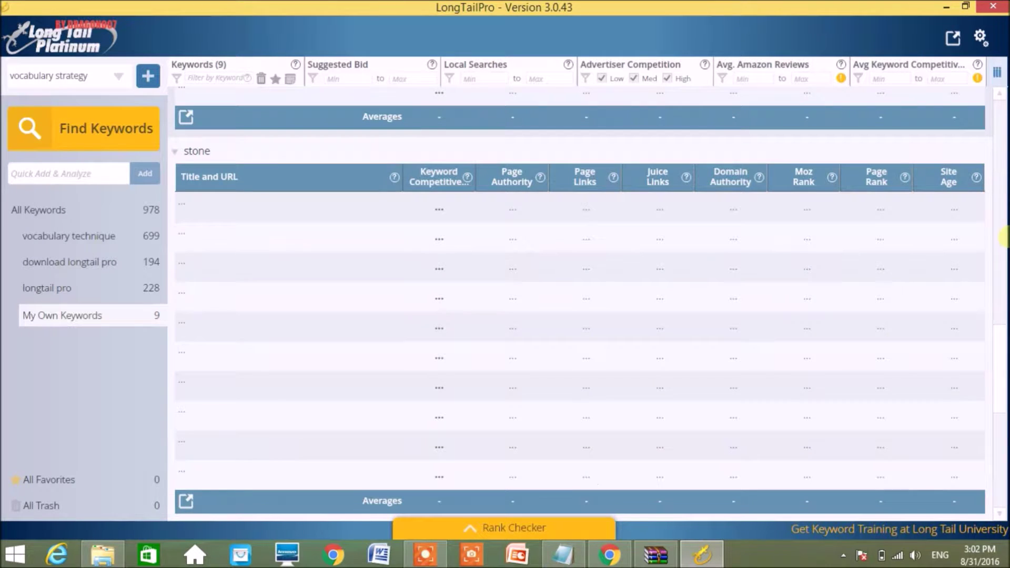
pyautogui.moveTo(968, 325)
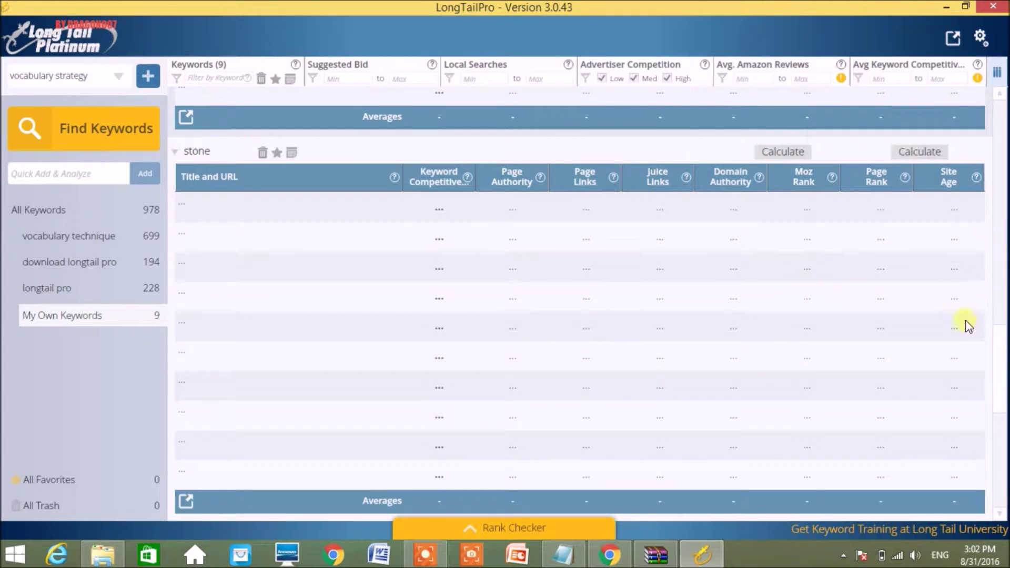
pyautogui.moveTo(1001, 334); pyautogui.dragTo(1005, 282)
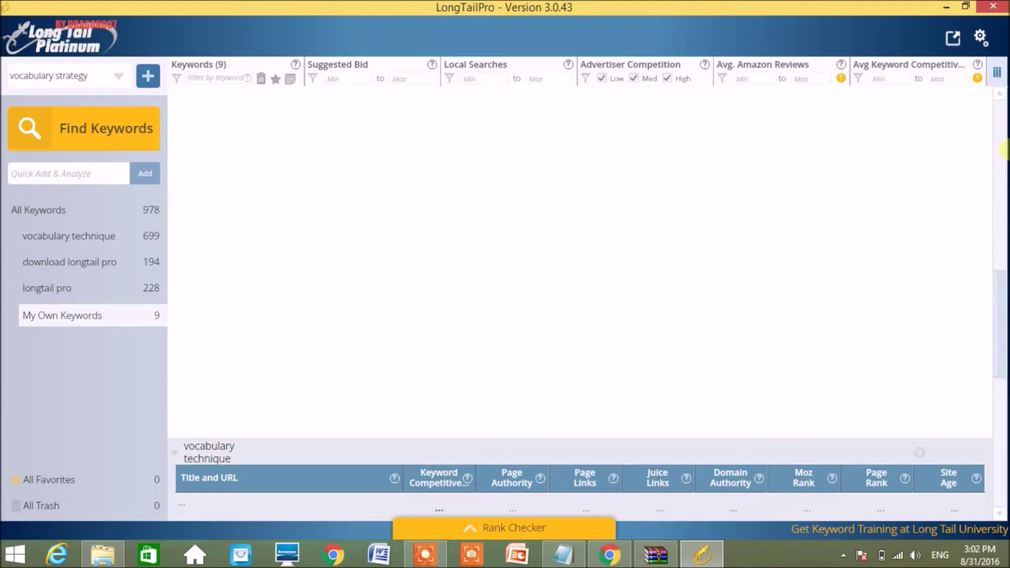
pyautogui.scroll(5, 954, 329)
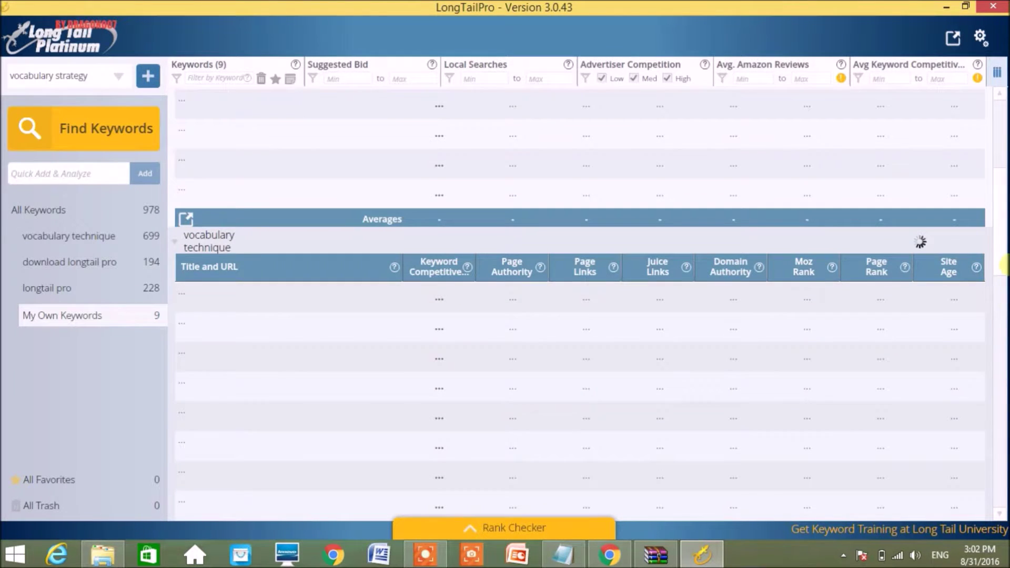
pyautogui.moveTo(1004, 266); pyautogui.dragTo(1005, 131)
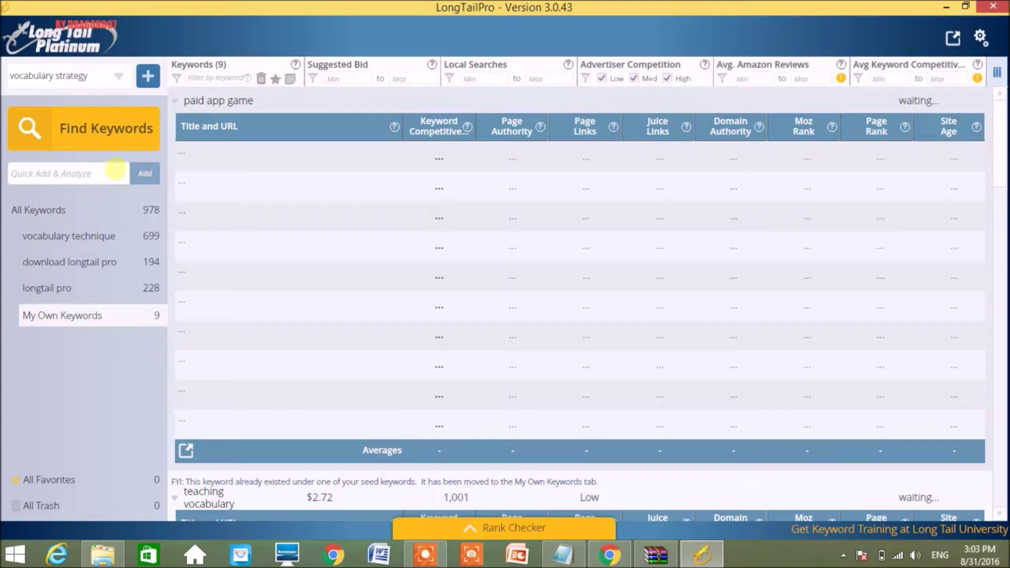
pyautogui.moveTo(291, 327)
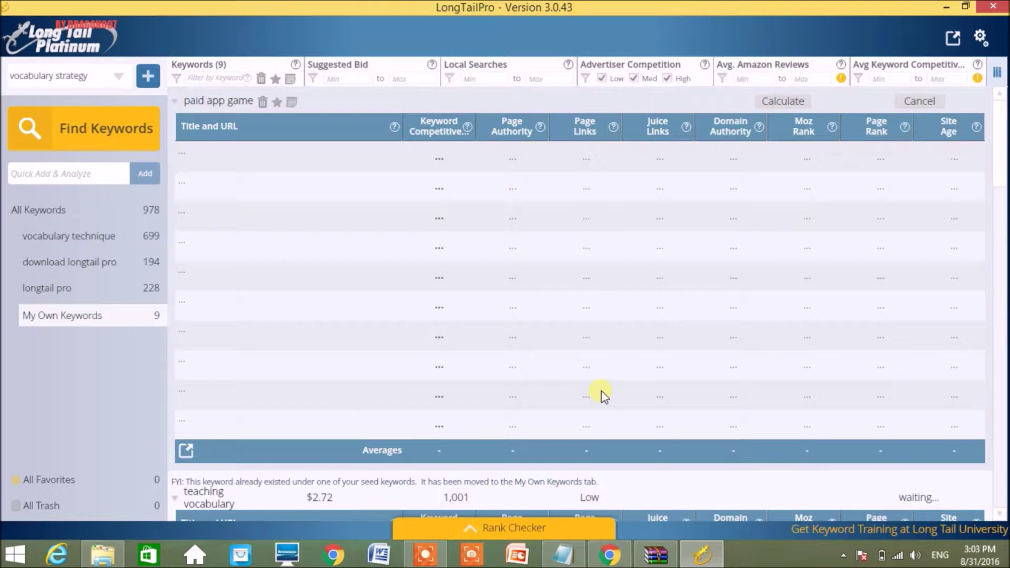
pyautogui.click(562, 556)
pyautogui.moveTo(351, 341); pyautogui.dragTo(62, 341)
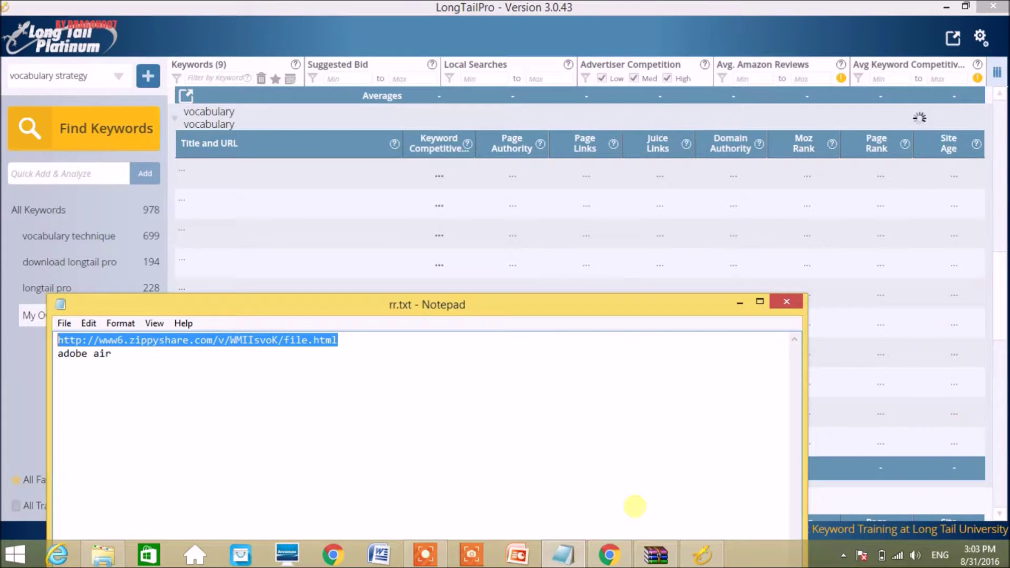
pyautogui.click(609, 555)
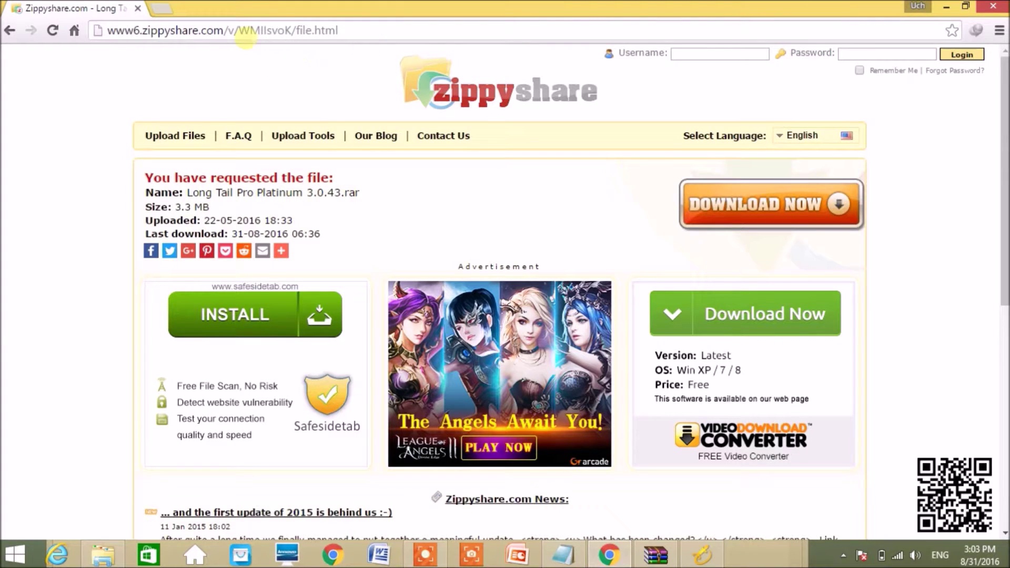
pyautogui.click(563, 555)
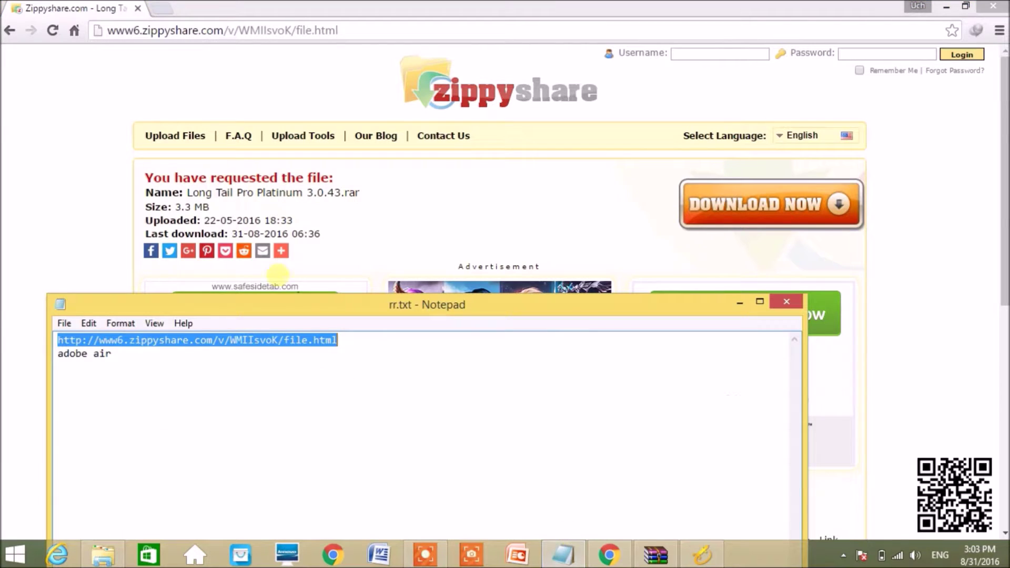
pyautogui.rightClick(304, 340)
pyautogui.click(342, 178)
# Step: Load the copied Zippyshare link in Chrome in place of the current address
pyautogui.click(327, 29)
pyautogui.rightClick(327, 30)
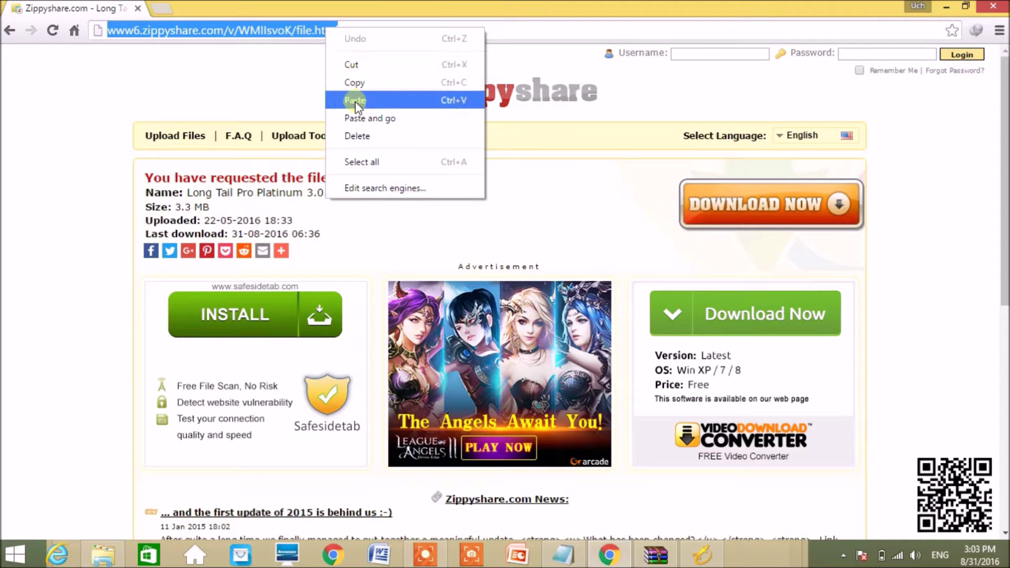
pyautogui.click(355, 102)
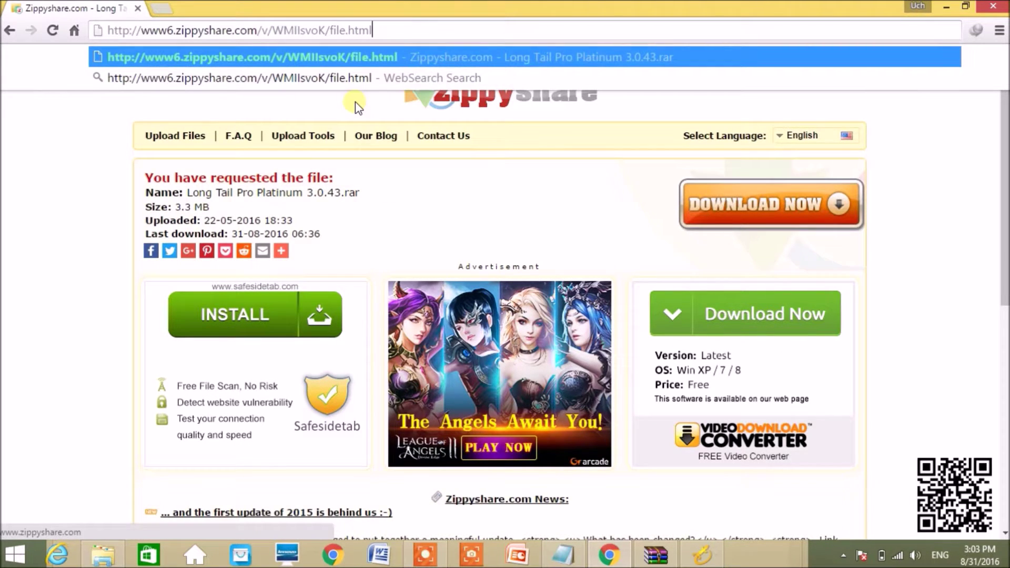
pyautogui.press('Return')
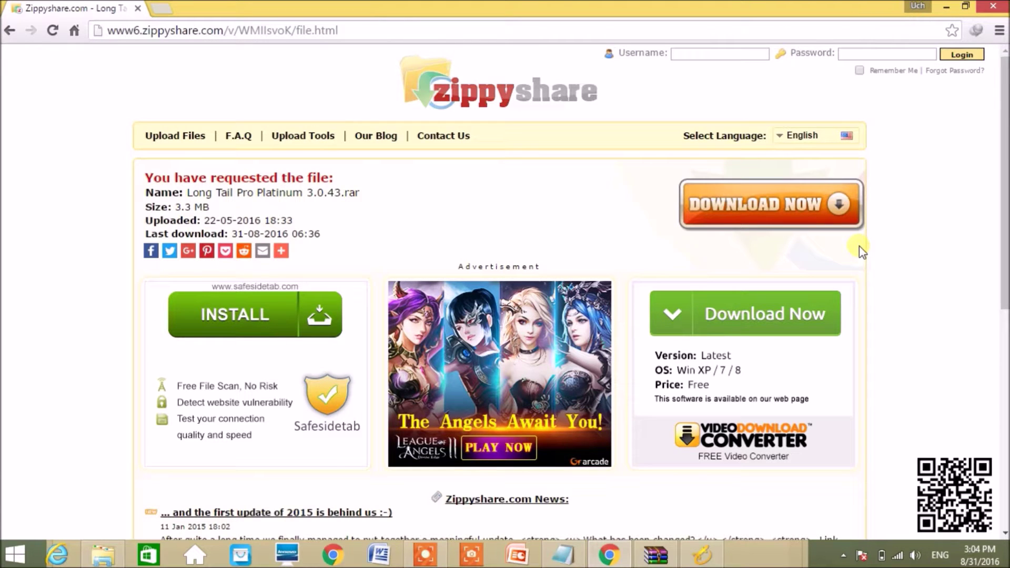
# Step: Highlight "adobe air" in rr.txt in Notepad and open google.com in a new Chrome tab
pyautogui.click(563, 555)
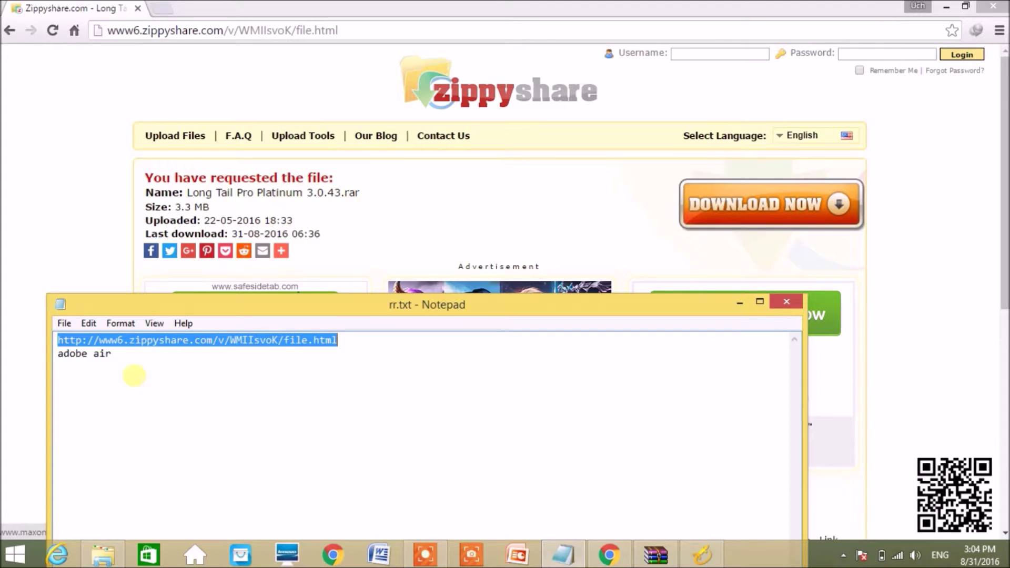
pyautogui.moveTo(112, 354); pyautogui.dragTo(57, 354)
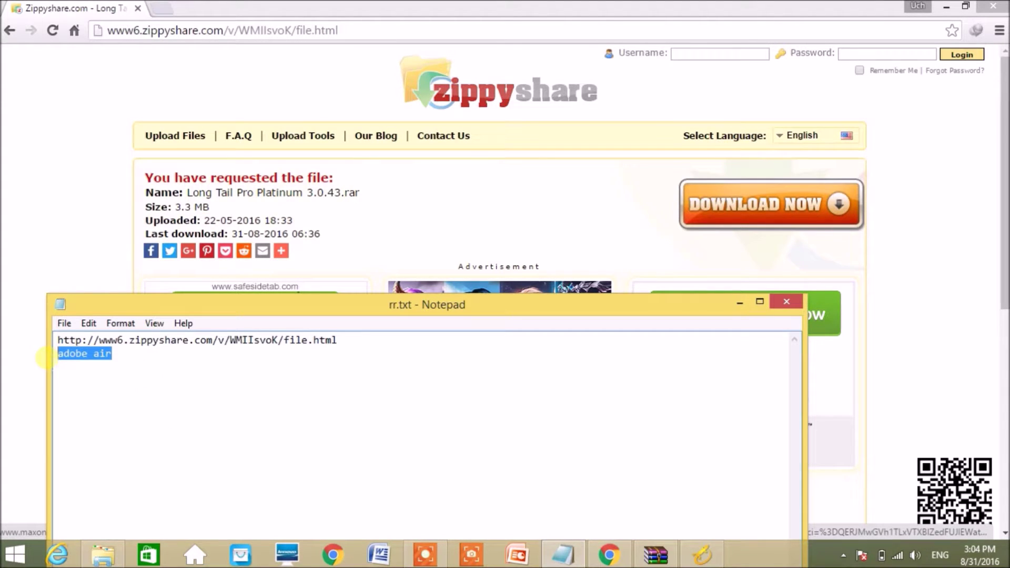
pyautogui.click(164, 31)
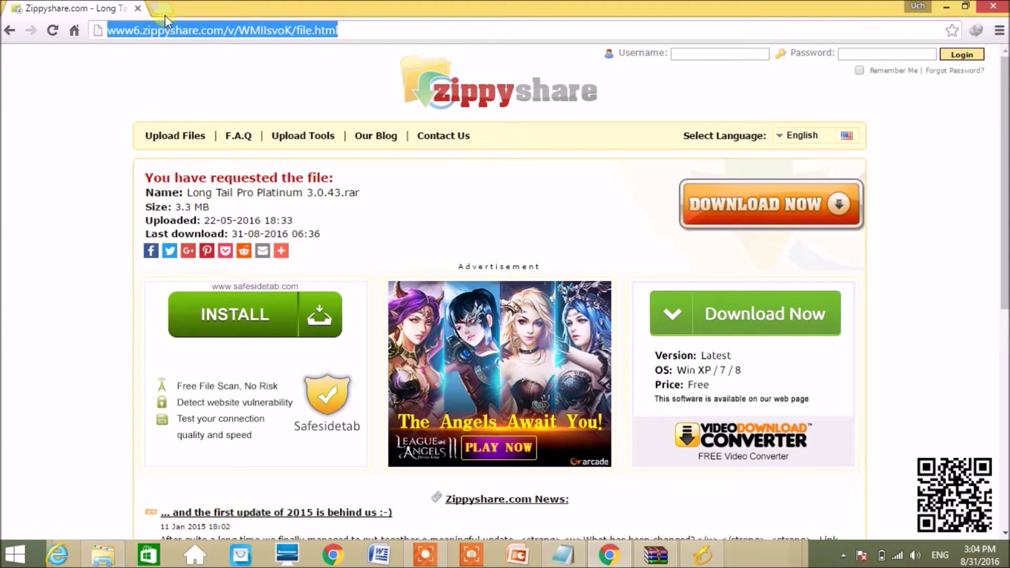
pyautogui.click(159, 7)
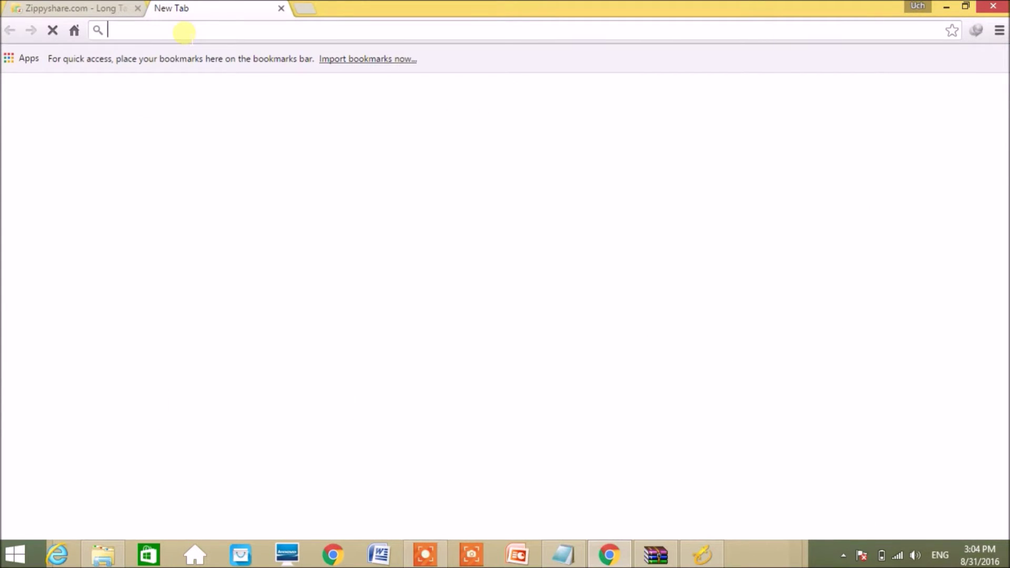
pyautogui.write('google.com')
pyautogui.press('Return')
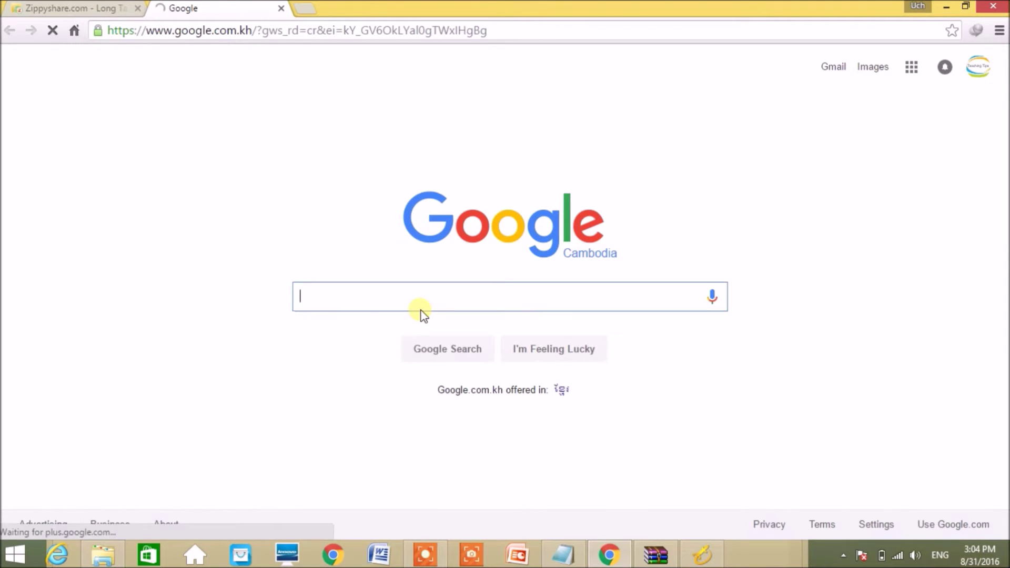
# Step: Search Google for "adobe air" and open the Adobe AIR download page at get.adobe.com/air
pyautogui.write('adb')
pyautogui.press('BackSpace')
pyautogui.write('obe air')
pyautogui.press('Return')
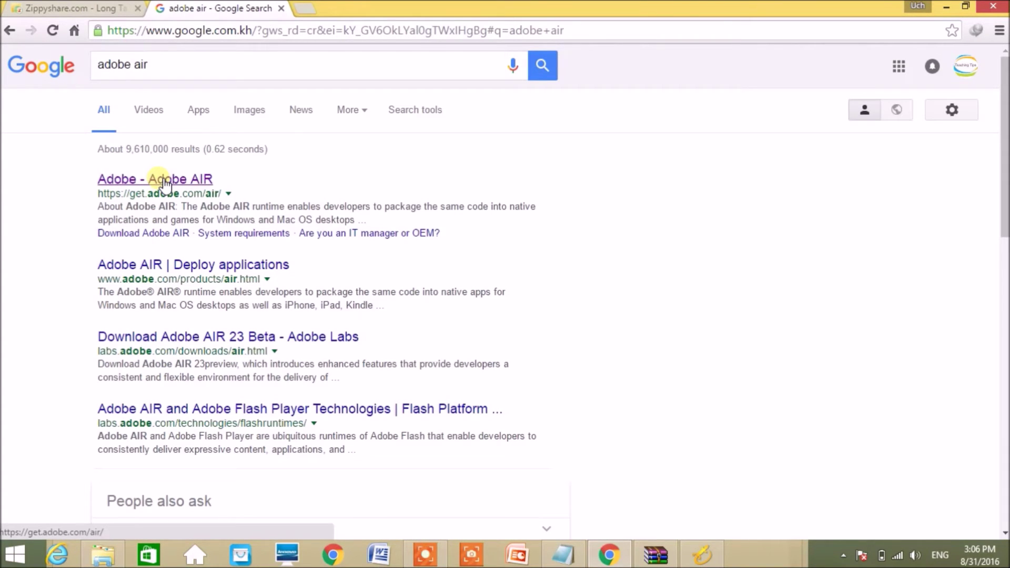
pyautogui.click(361, 241)
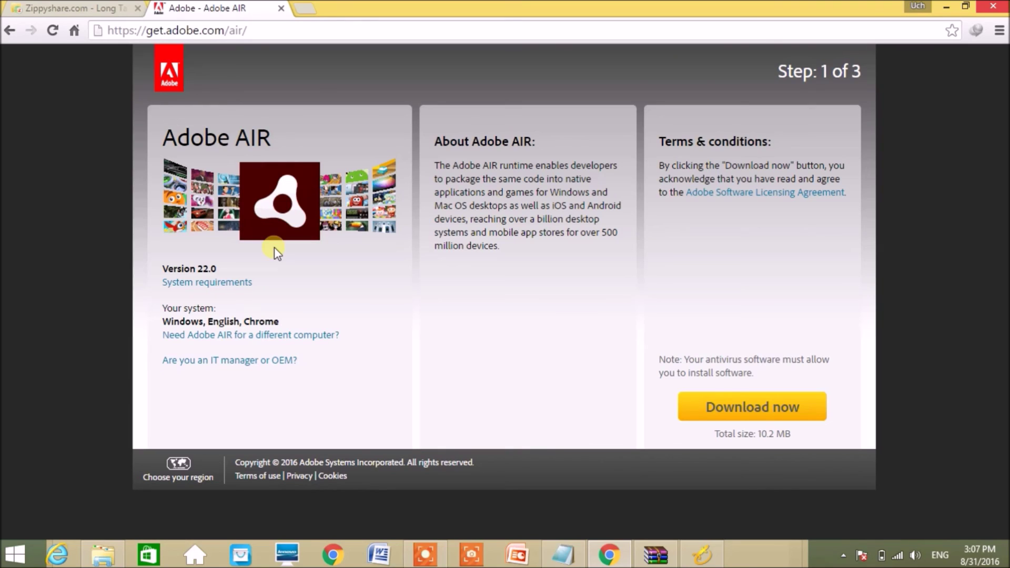
pyautogui.click(847, 552)
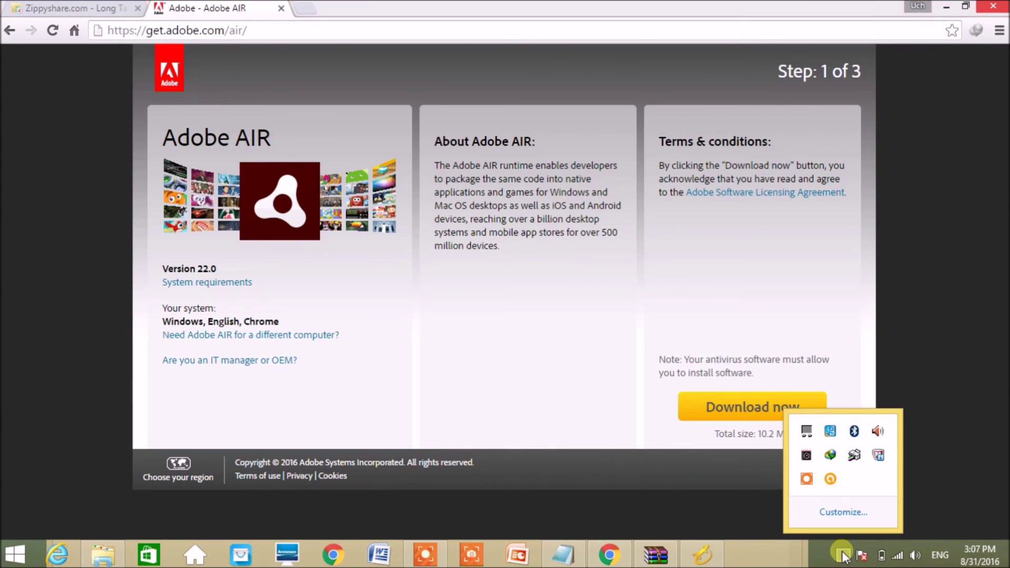
pyautogui.click(806, 479)
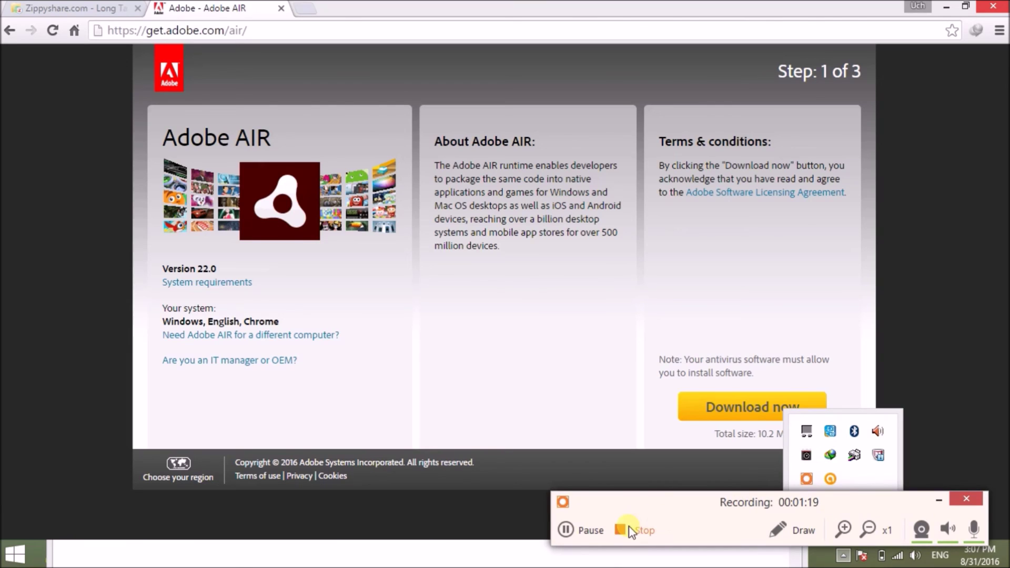